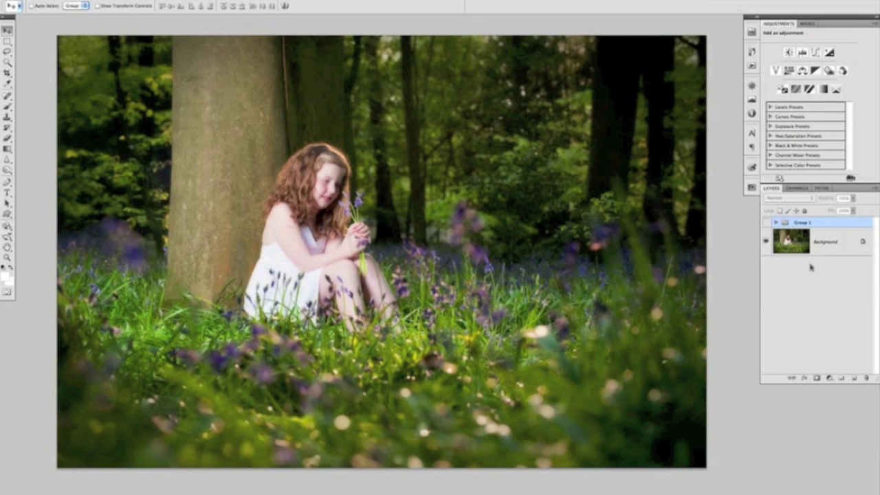
# Toggle Group 1's visibility off and back on to compare the glow with the original photo.
pyautogui.click(767, 224)
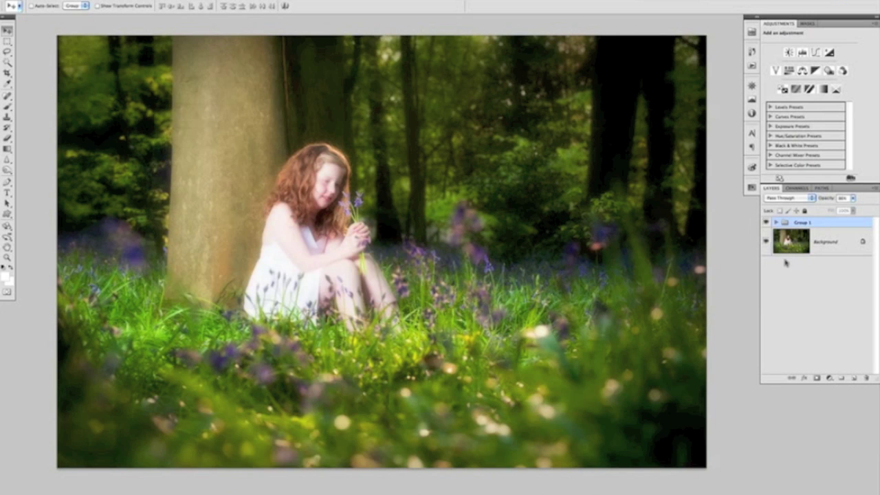
pyautogui.click(767, 224)
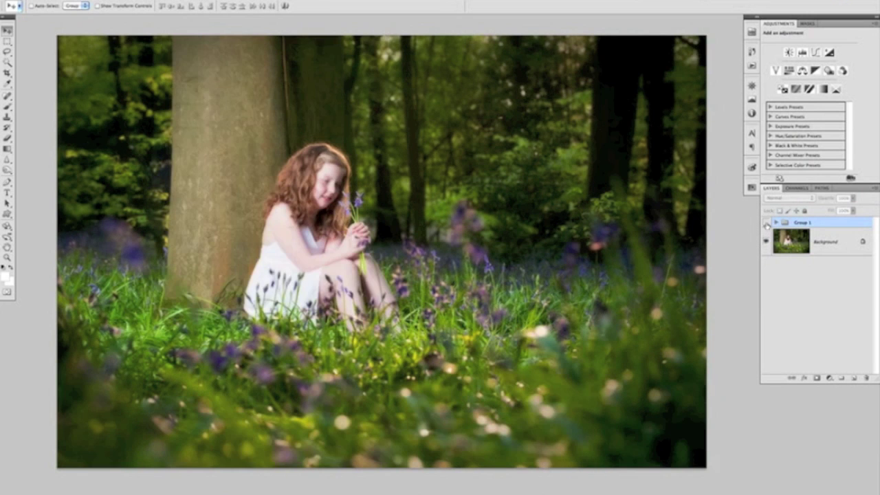
pyautogui.click(767, 224)
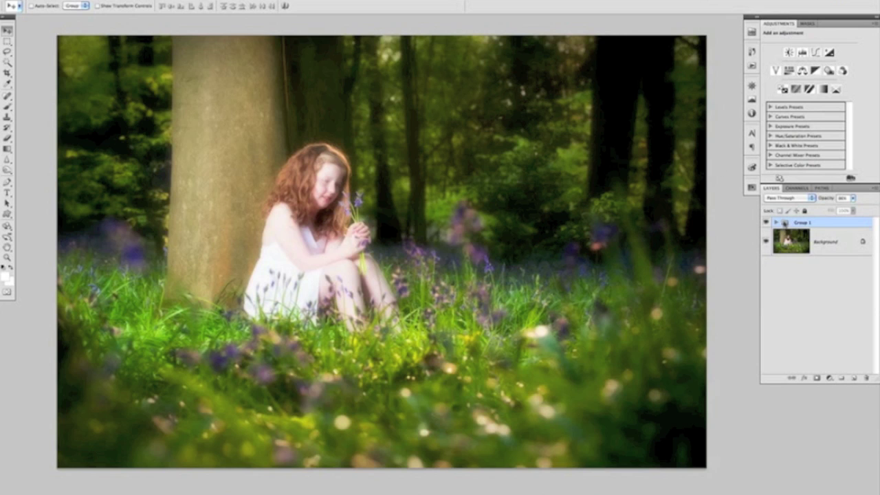
# Delete the old Group 1 and duplicate the Background layer.
pyautogui.moveTo(784, 223); pyautogui.dragTo(866, 377)
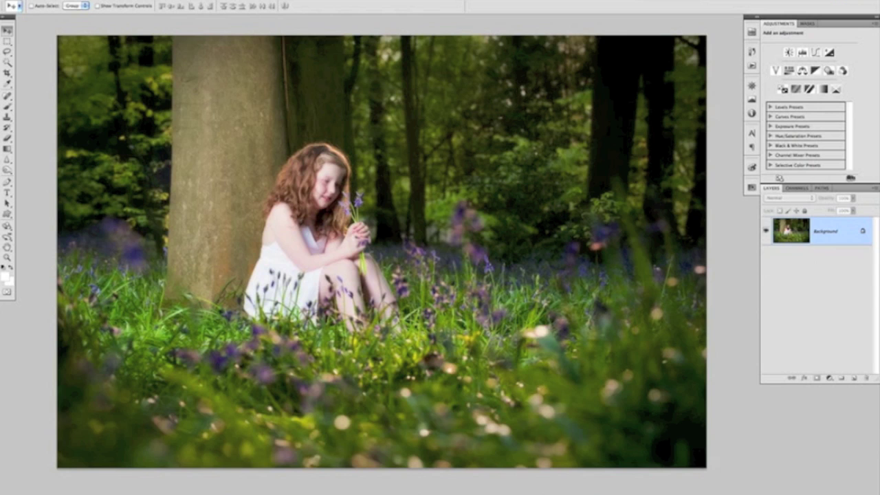
pyautogui.hotkey('ctrl', 'j')
pyautogui.hotkey('ctrl', 'z')
pyautogui.moveTo(788, 234); pyautogui.dragTo(853, 378)
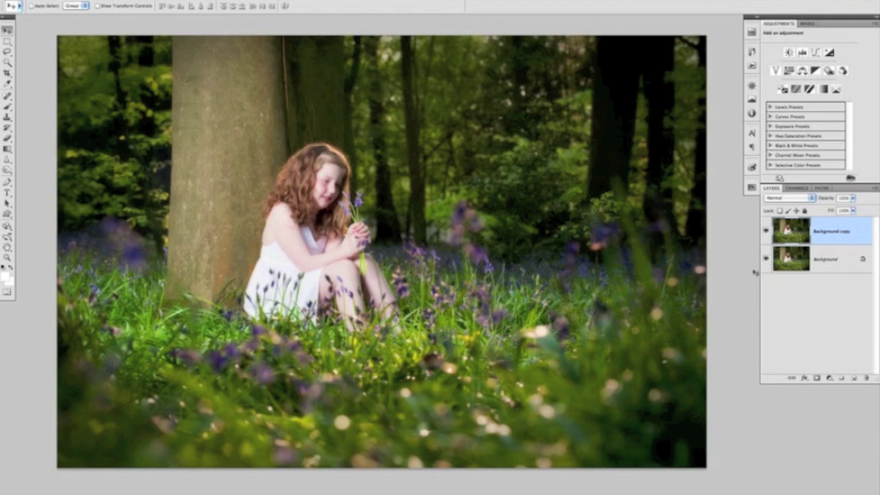
# Rename the copy 'soft light' and set its blend mode to Soft Light.
pyautogui.doubleClick(833, 232)
pyautogui.write('soft light')
pyautogui.press('Return')
pyautogui.click(784, 198)
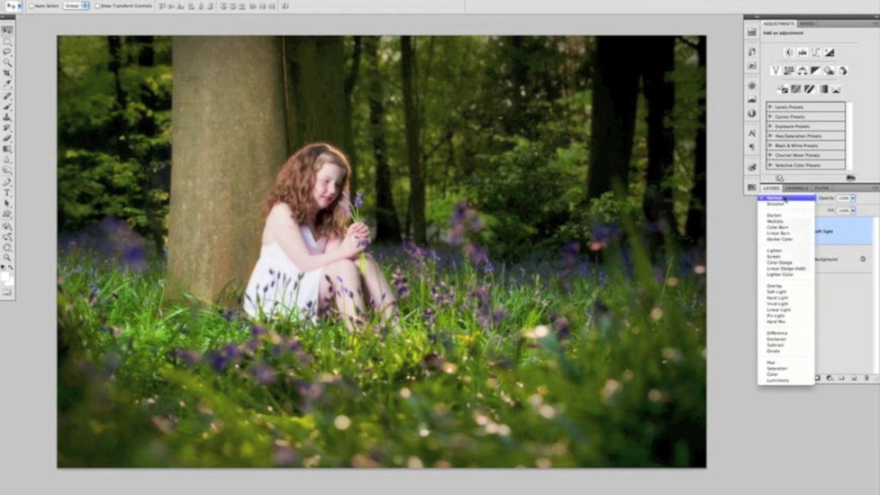
pyautogui.click(780, 292)
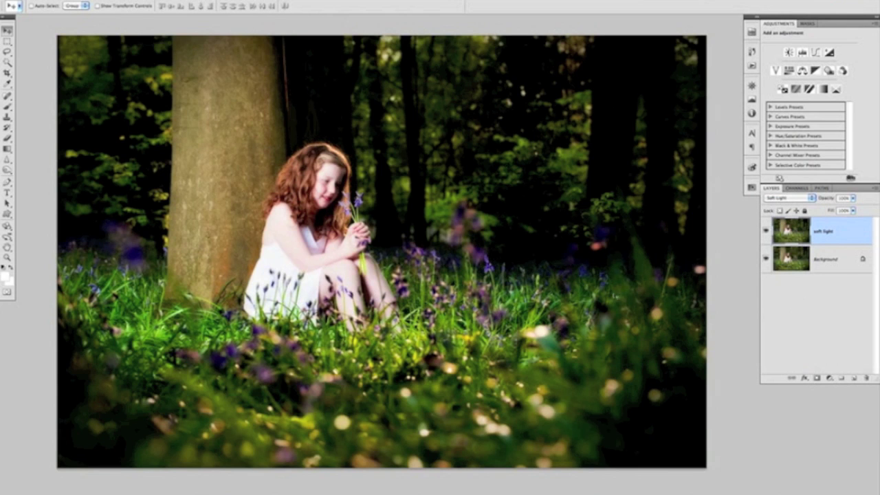
# Apply a 40-pixel Gaussian Blur to the soft light layer.
pyautogui.click(201, 2)
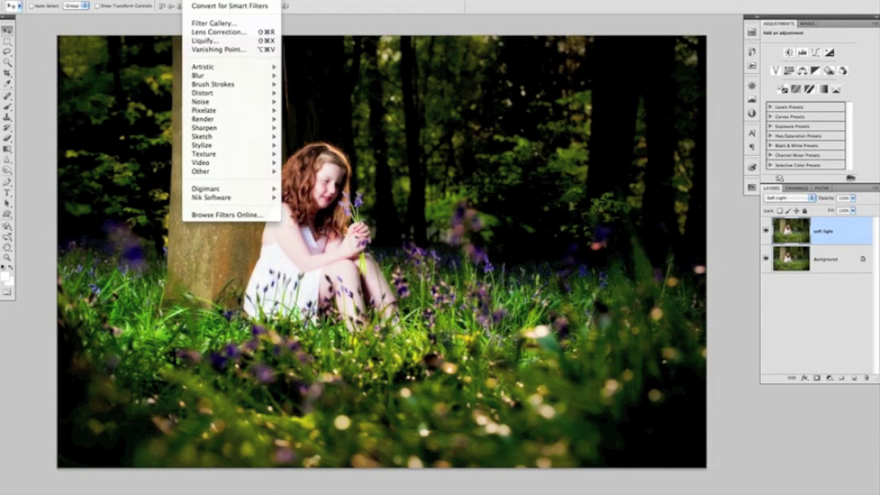
pyautogui.moveTo(212, 80)
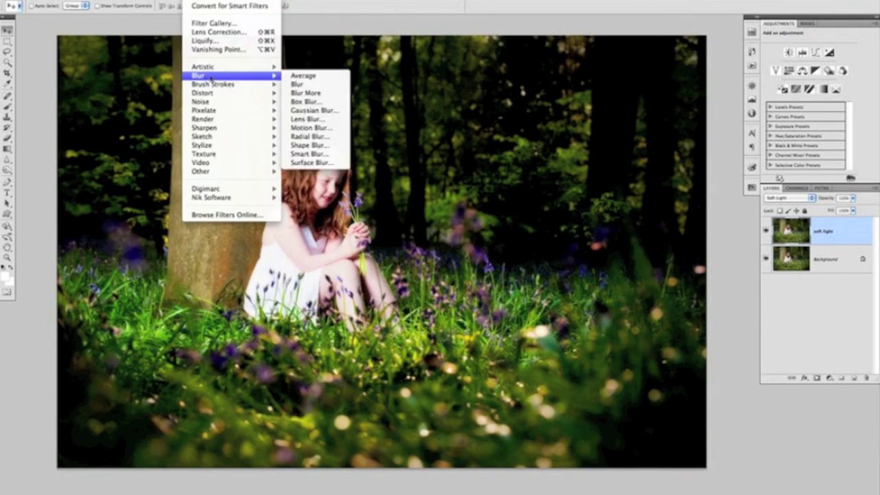
pyautogui.click(310, 112)
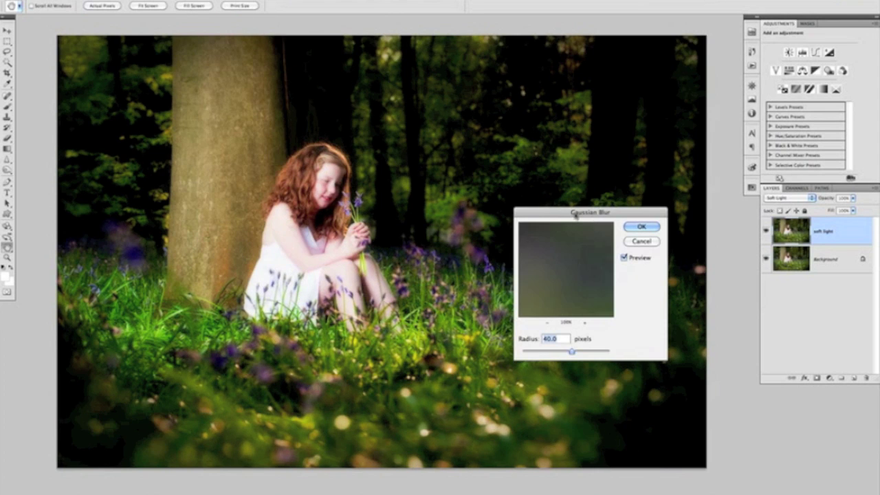
pyautogui.moveTo(576, 215); pyautogui.dragTo(589, 216)
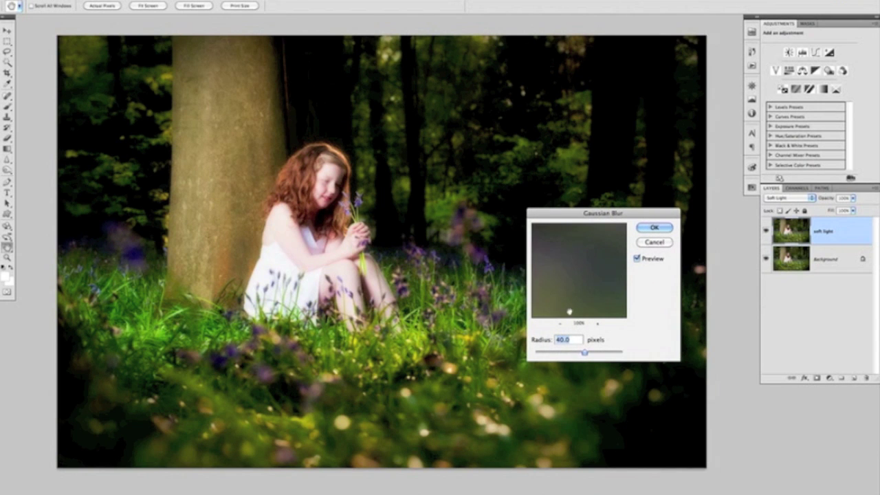
pyautogui.click(653, 229)
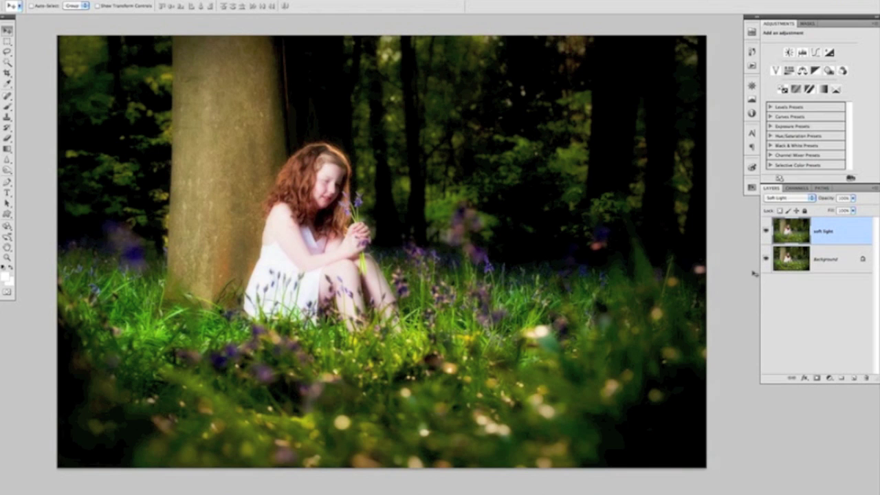
# Duplicate the soft light layer, rename the copy 'screen' and set it to Screen blending.
pyautogui.hotkey('ctrl', 'j')
pyautogui.hotkey('ctrl', 'z')
pyautogui.moveTo(790, 231); pyautogui.dragTo(854, 378)
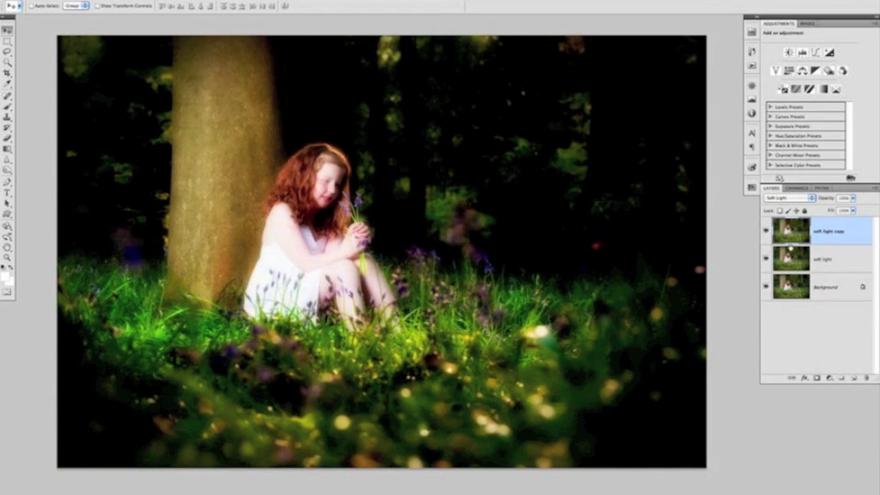
pyautogui.doubleClick(827, 233)
pyautogui.write('sl')
pyautogui.write('reen')
pyautogui.press('Return')
pyautogui.click(785, 199)
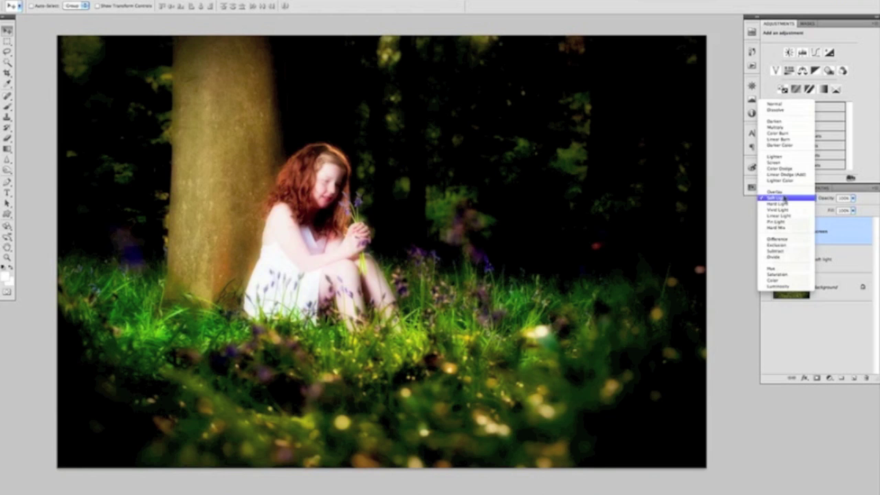
pyautogui.click(784, 162)
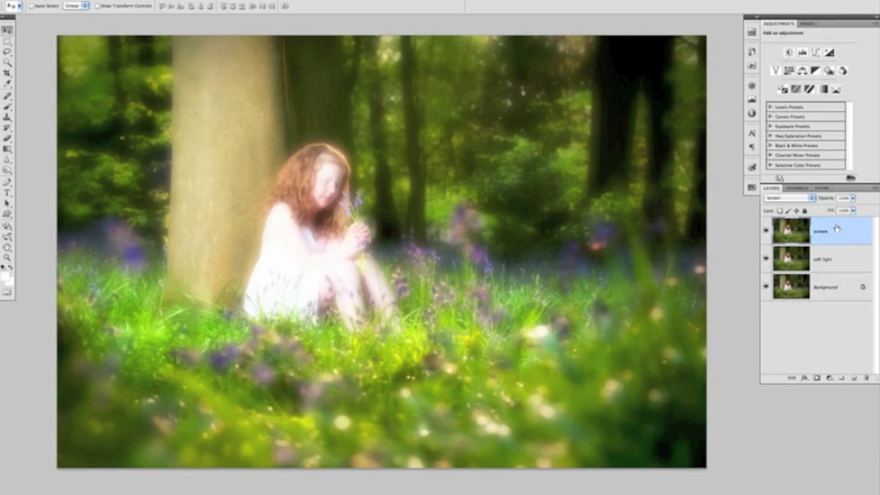
# Reselect the soft light layer, closing its blending options without changes.
pyautogui.click(823, 256)
pyautogui.doubleClick(822, 256)
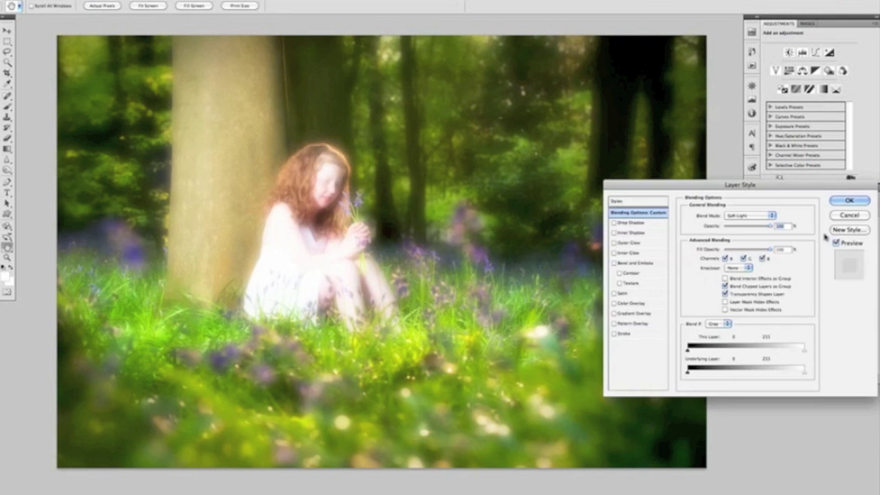
pyautogui.click(840, 218)
pyautogui.click(823, 232)
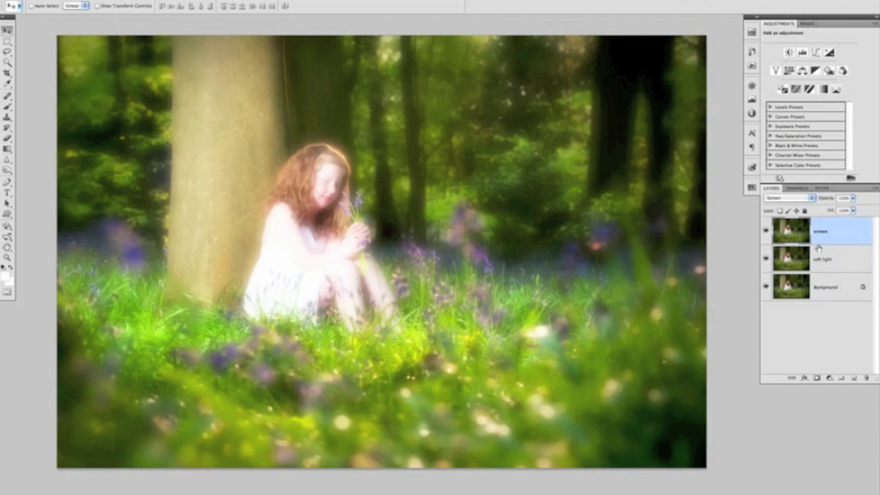
pyautogui.click(821, 256)
# Lower the screen layer's opacity to about 80%, then reduce the soft light layer's opacity.
pyautogui.click(822, 236)
pyautogui.moveTo(826, 201); pyautogui.dragTo(806, 196)
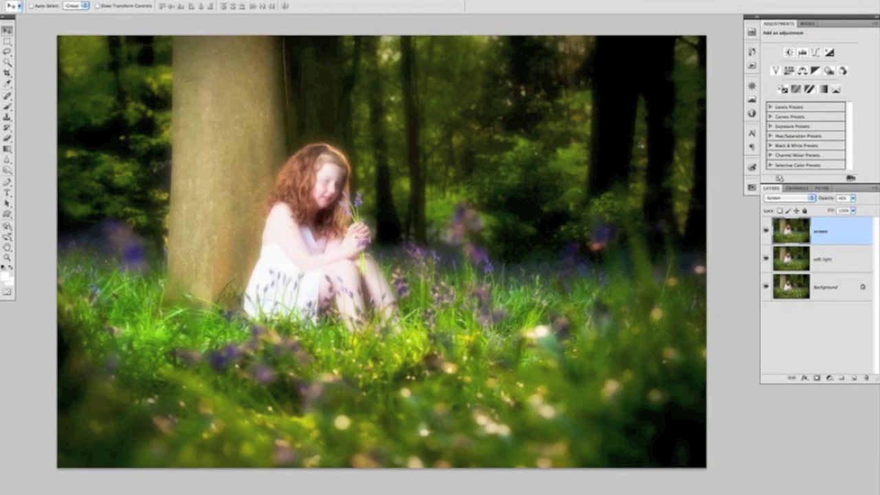
pyautogui.doubleClick(825, 259)
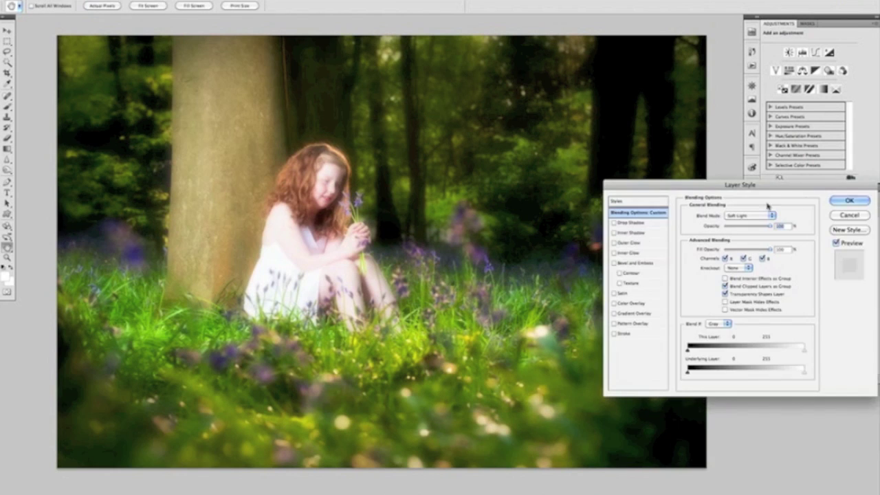
pyautogui.click(836, 214)
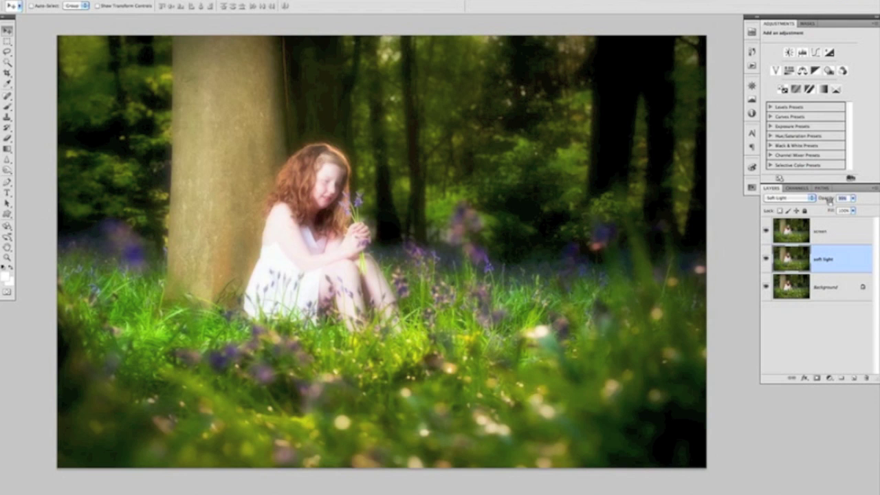
pyautogui.moveTo(829, 200); pyautogui.dragTo(761, 193)
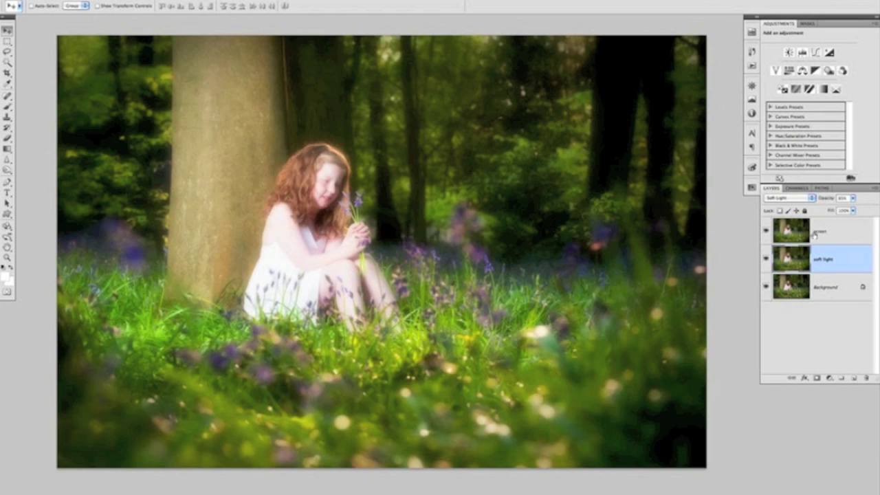
# Group the screen and soft light layers into Group 1, then expand and collapse it.
pyautogui.keyDown('shift'); pyautogui.click(840, 228); pyautogui.keyUp('shift')
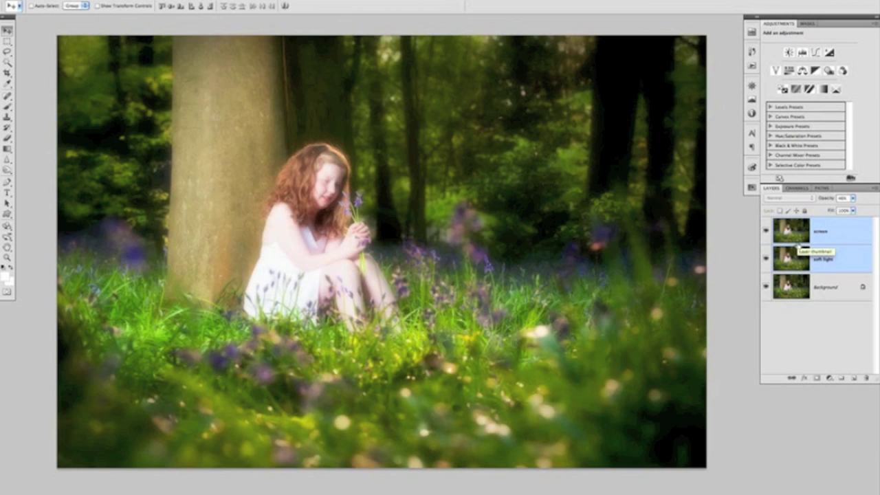
pyautogui.hotkey('ctrl', 'g')
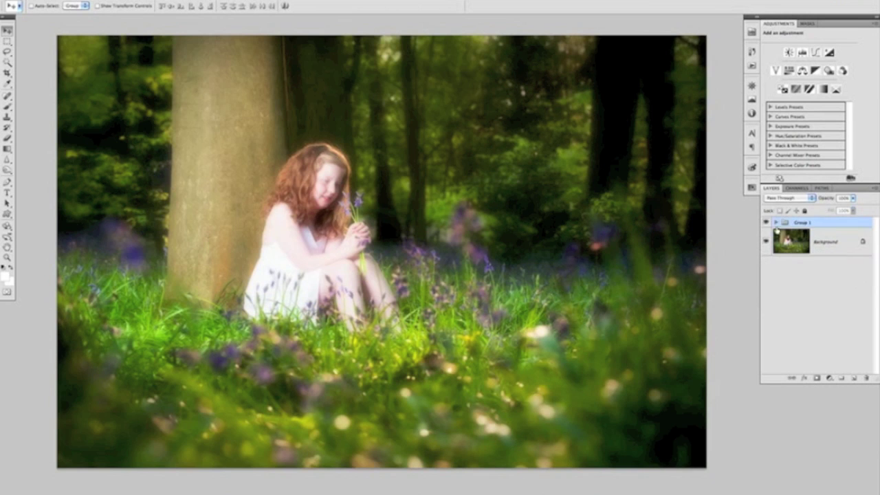
pyautogui.click(775, 223)
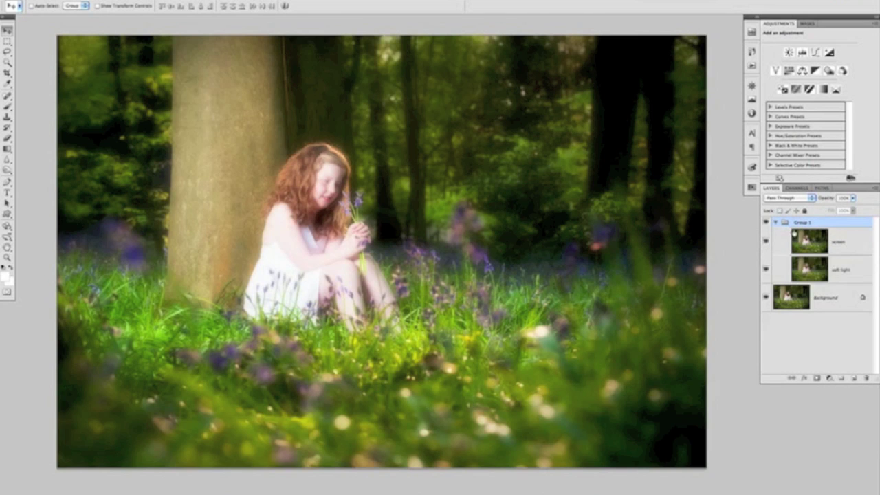
pyautogui.click(776, 223)
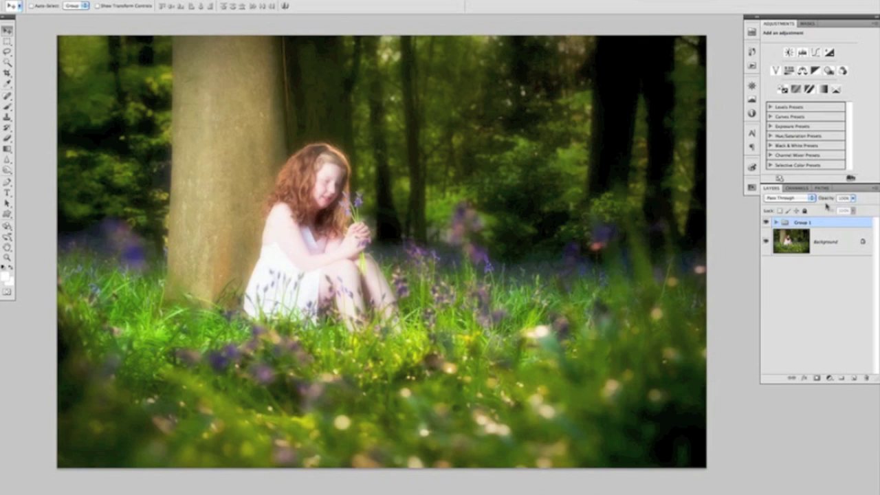
# Scrub Group 1's opacity down, settling at about 84%.
pyautogui.moveTo(827, 198); pyautogui.dragTo(750, 191)
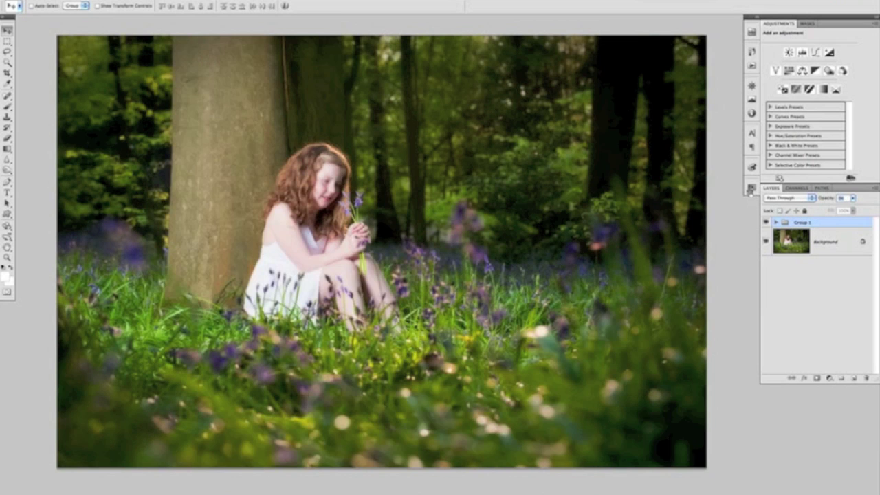
pyautogui.moveTo(832, 198); pyautogui.dragTo(830, 198)
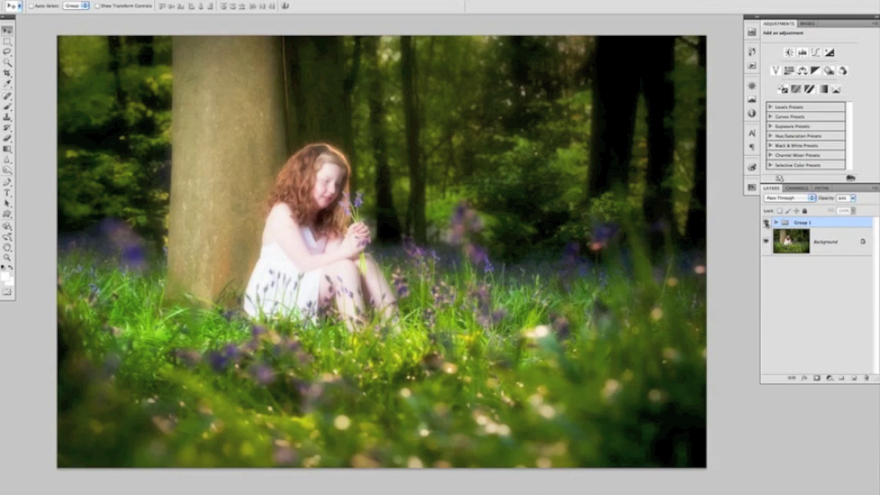
pyautogui.click(767, 225)
pyautogui.click(767, 226)
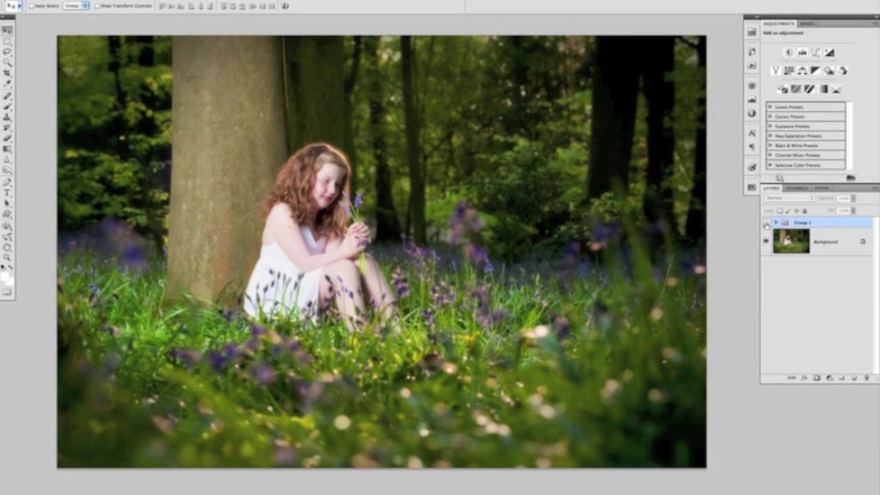
pyautogui.click(766, 225)
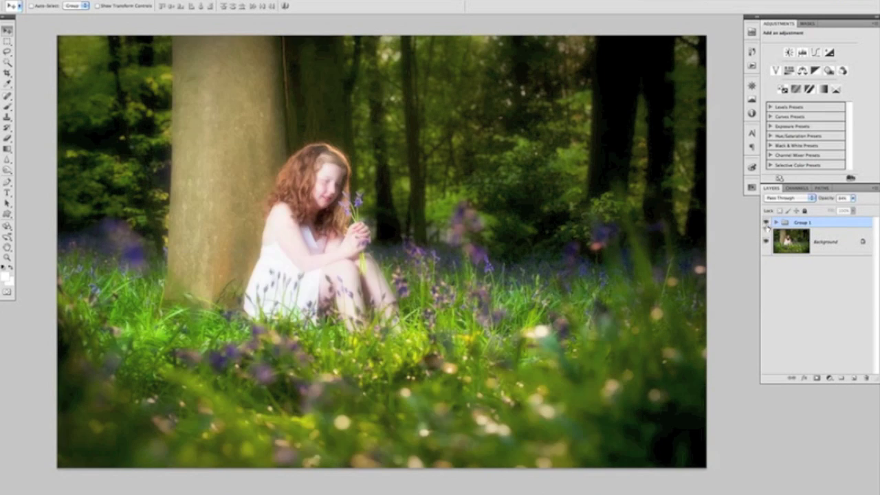
pyautogui.click(766, 226)
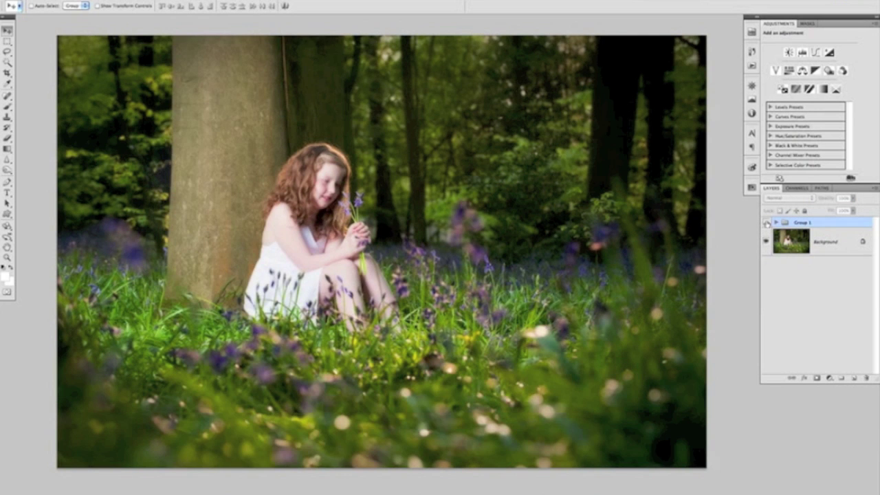
pyautogui.click(768, 226)
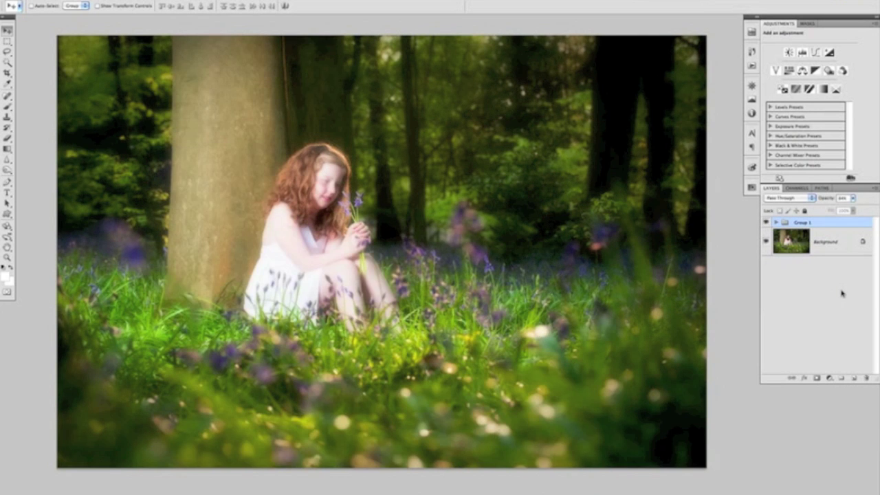